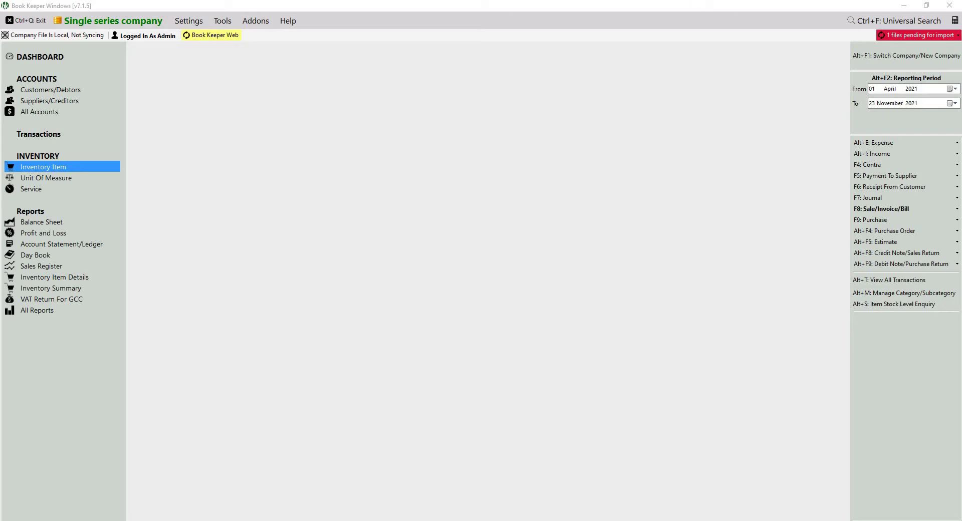
Step: View the beta software program information from the help options, then close it
click(288, 20)
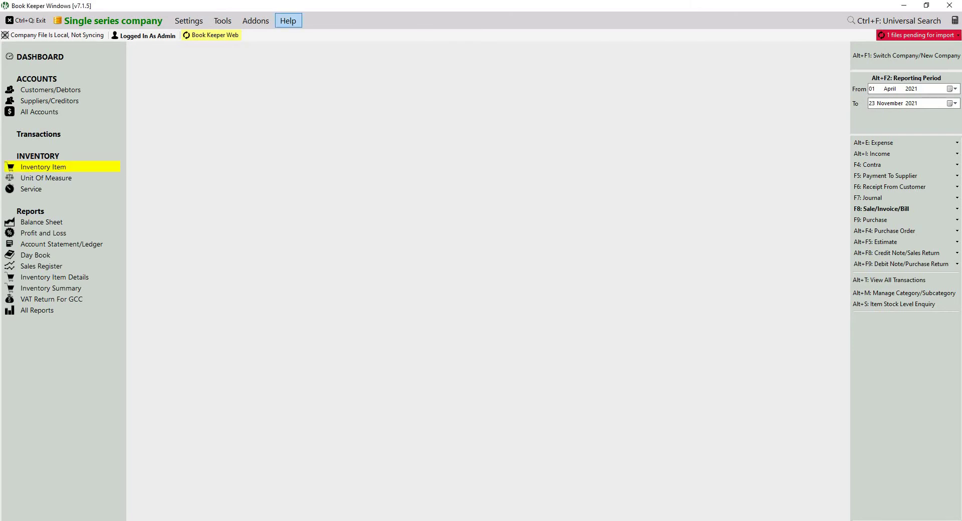
click(288, 21)
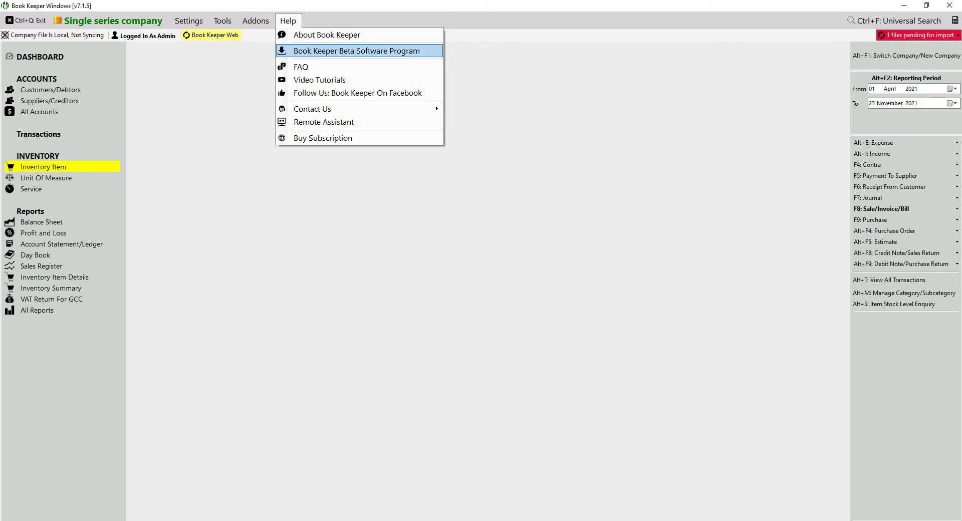
click(357, 50)
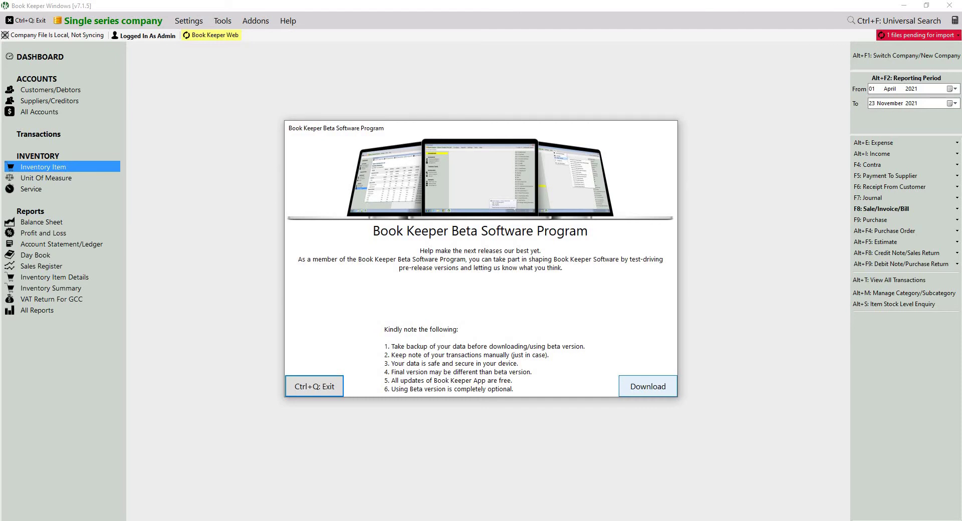
click(314, 386)
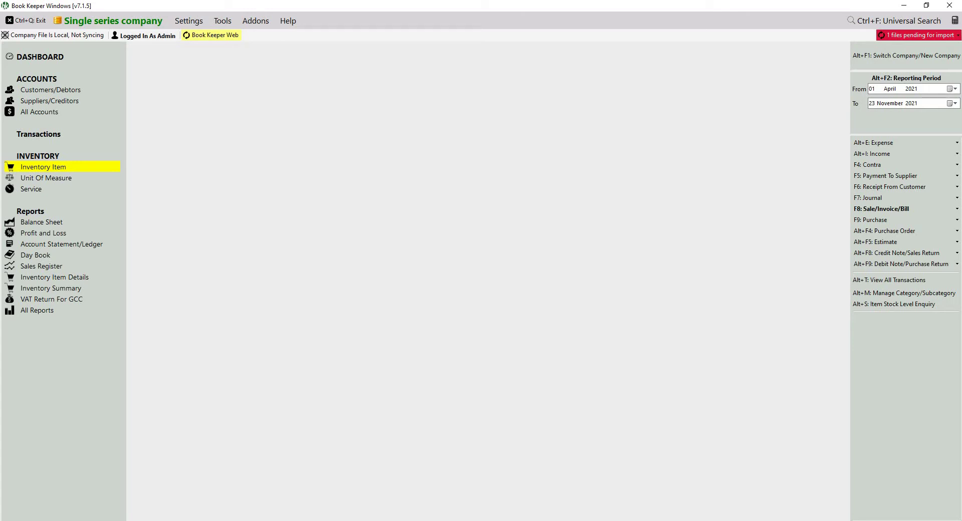
click(55, 136)
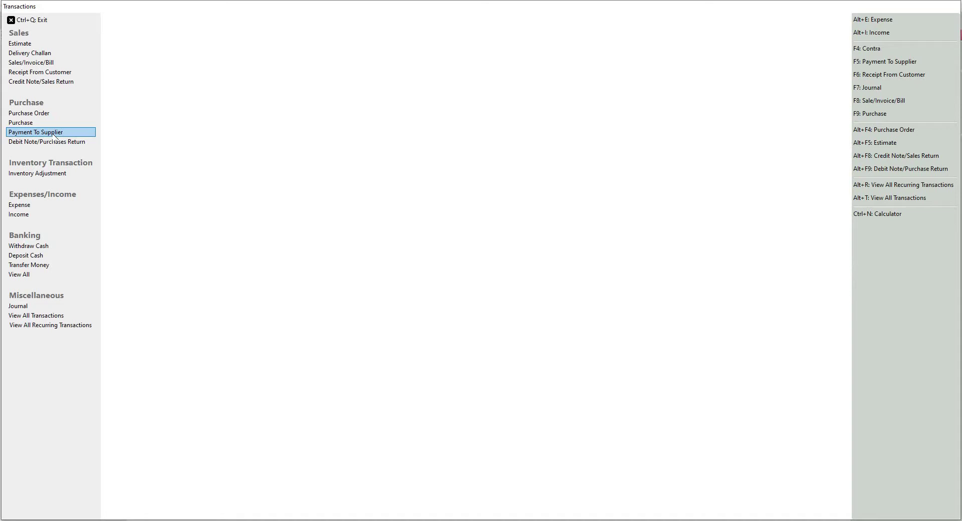
click(62, 54)
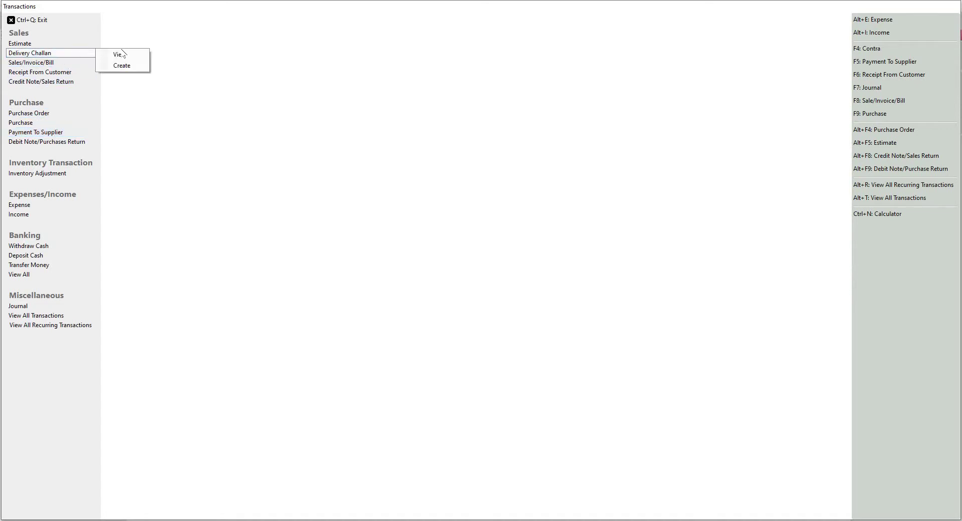
click(122, 66)
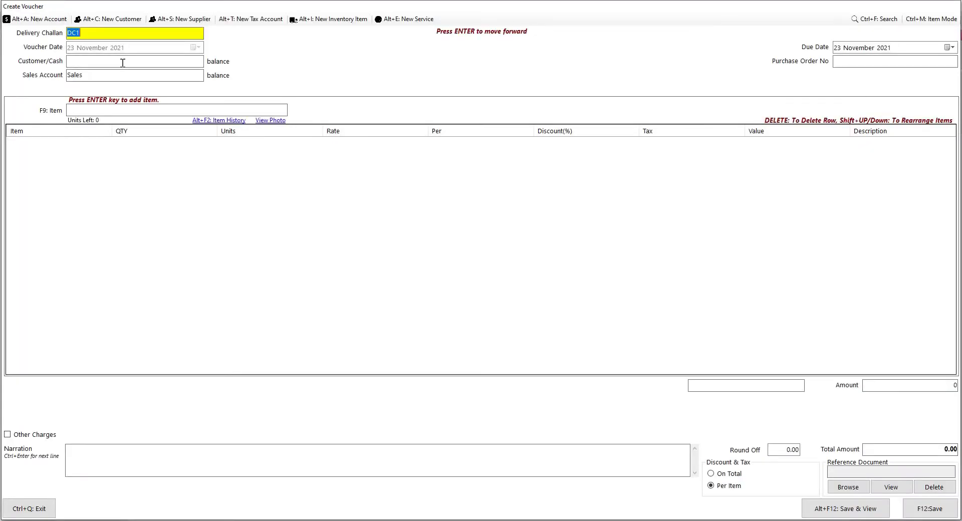
key(Return)
text(Cu)
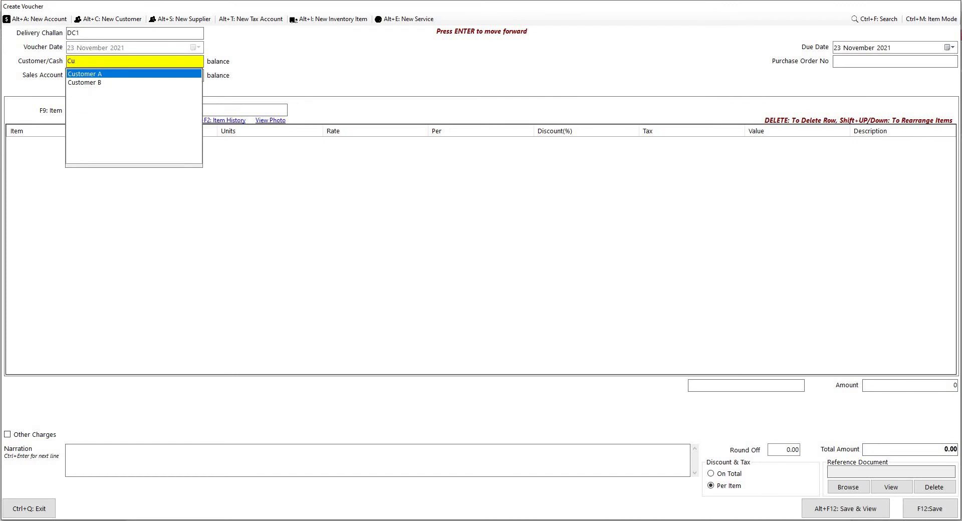
key(BackSpace)
key(BackSpace)
text(Raj)
key(Return)
key(Return)
key(Return)
key(Return)
key(Return)
key(Return)
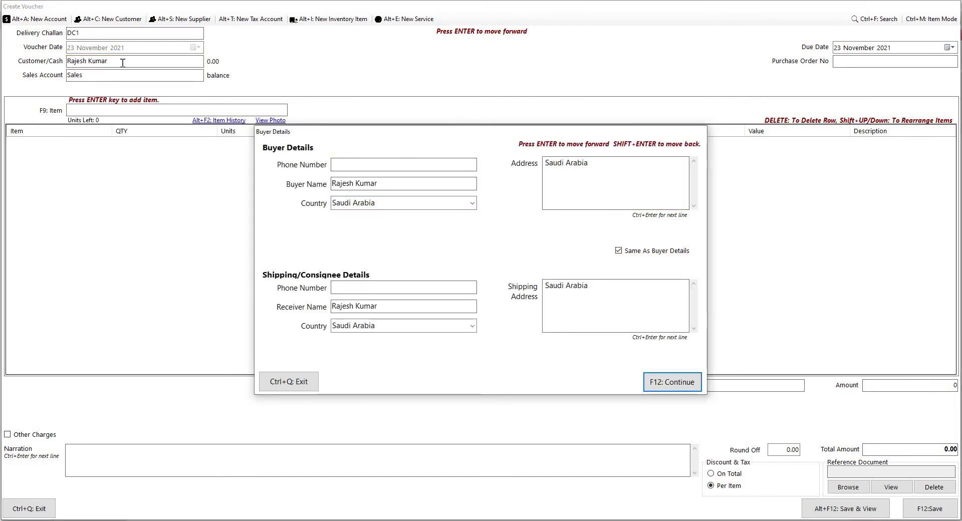
key(Return)
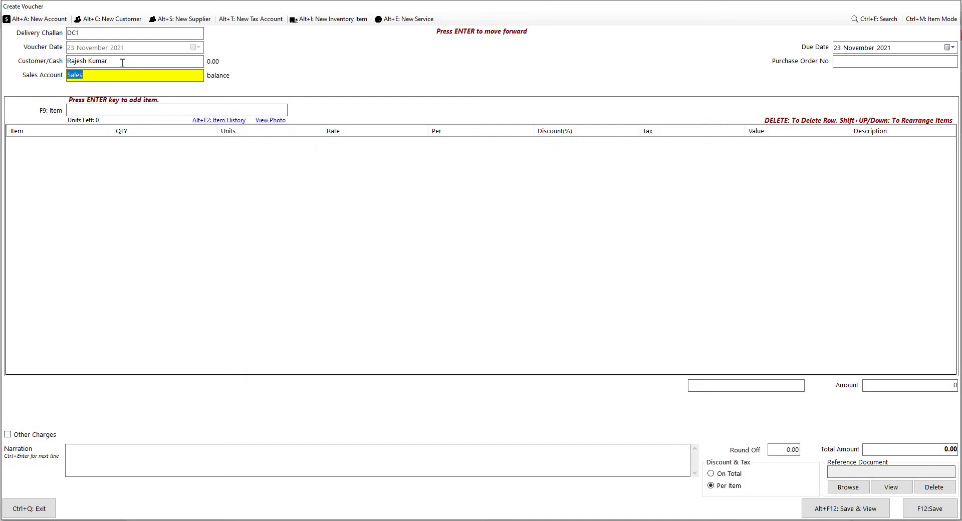
Step: Add an Aata line with quantity 1 at rate 150.00
key(Return)
text(Aa)
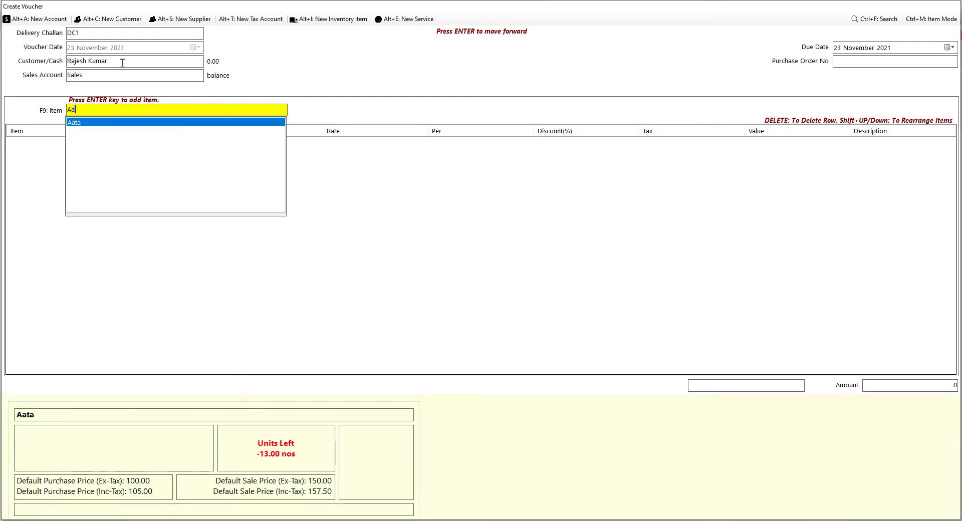
key(Return)
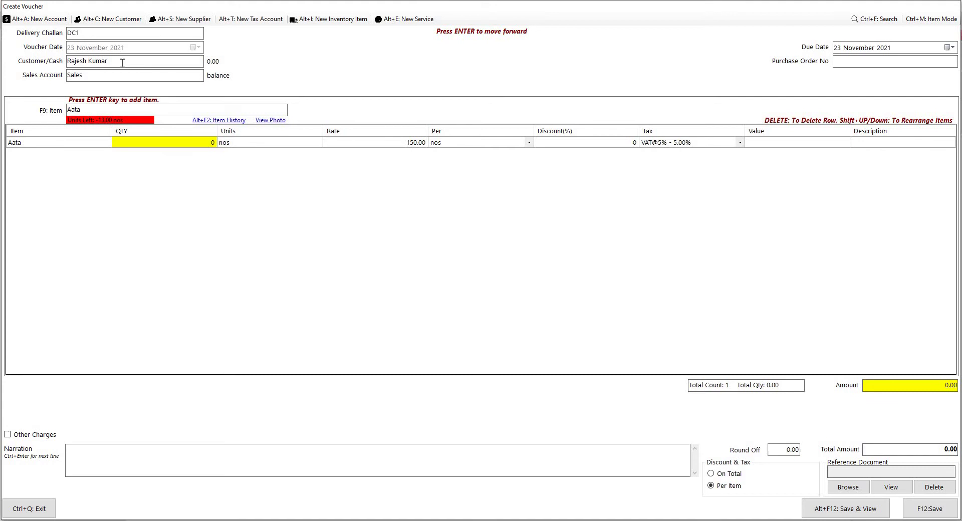
text(1)
key(Return)
key(Return)
key(Return)
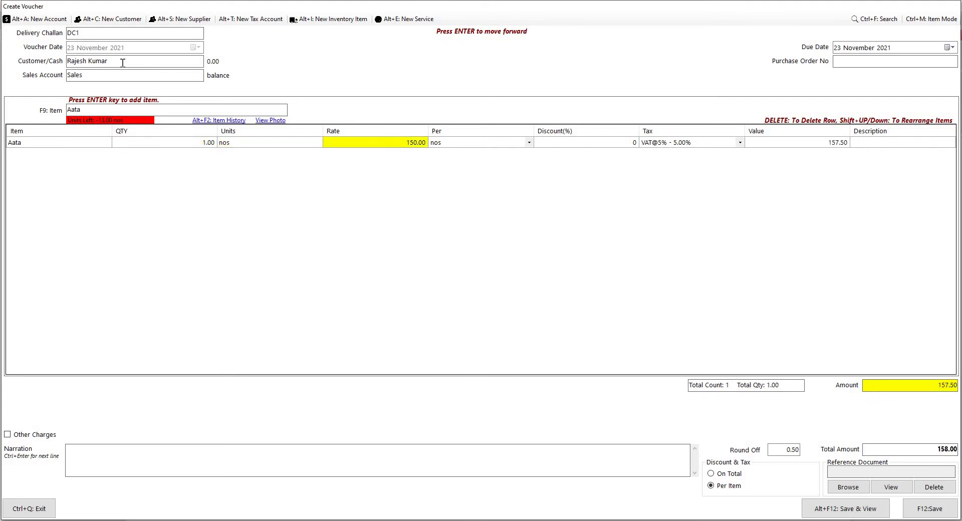
key(Return)
key(Return)
key(Return)
key(Return)
key(Return)
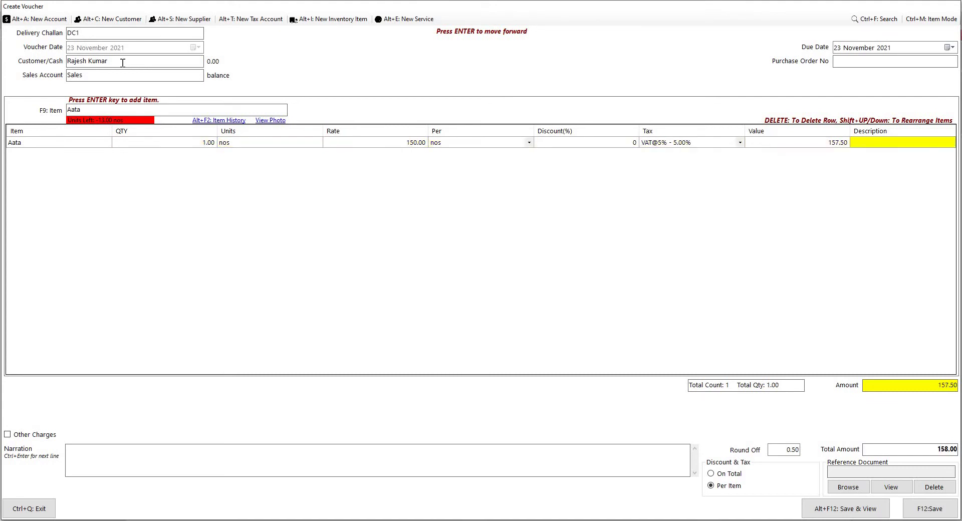
key(Return)
key(Return)
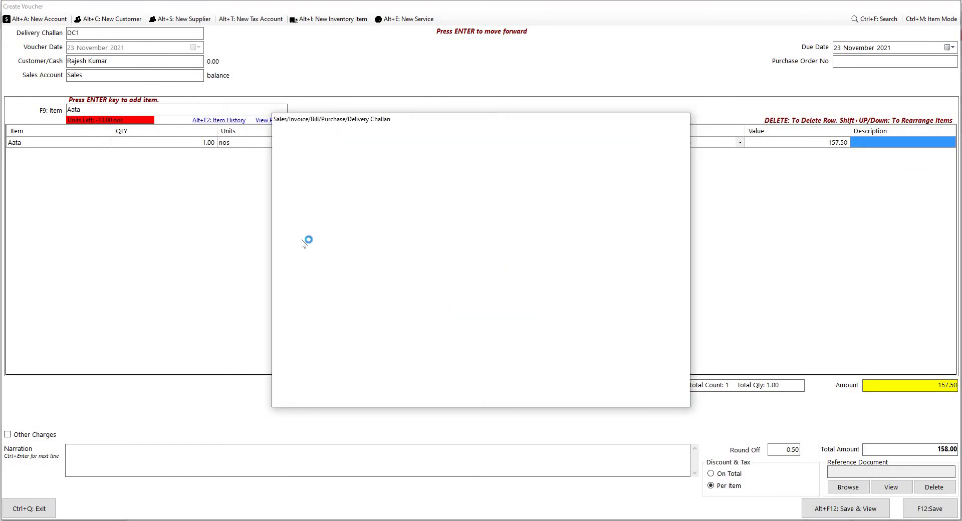
key(Escape)
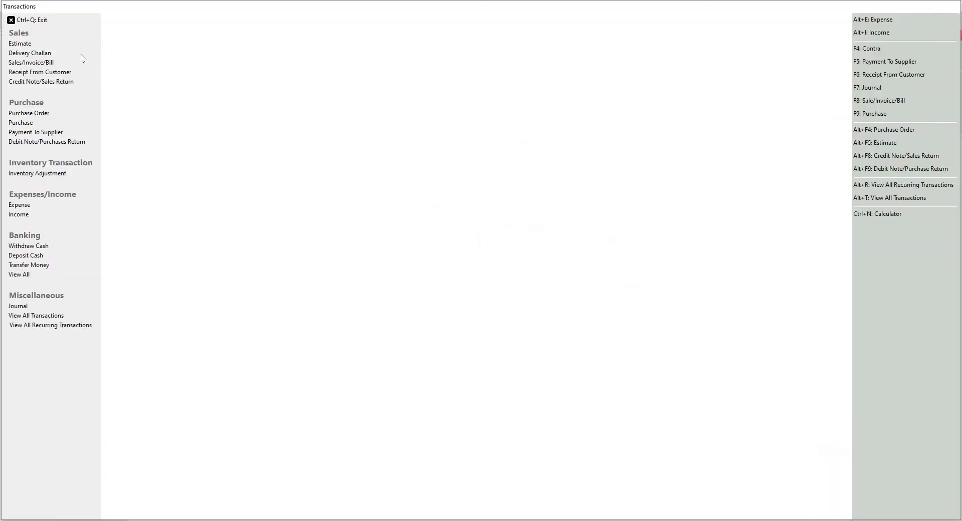
click(63, 54)
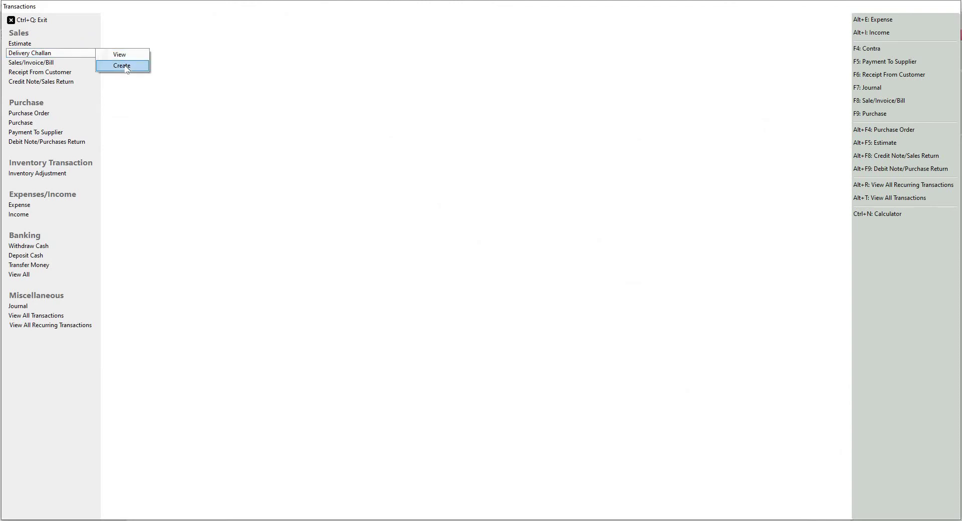
click(121, 62)
click(145, 62)
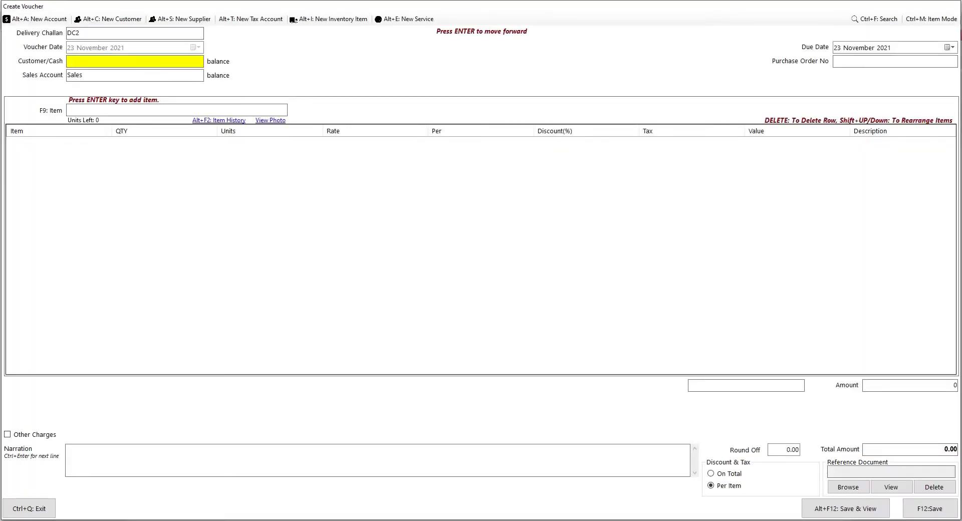
text(raj)
key(Return)
key(Return)
key(Return)
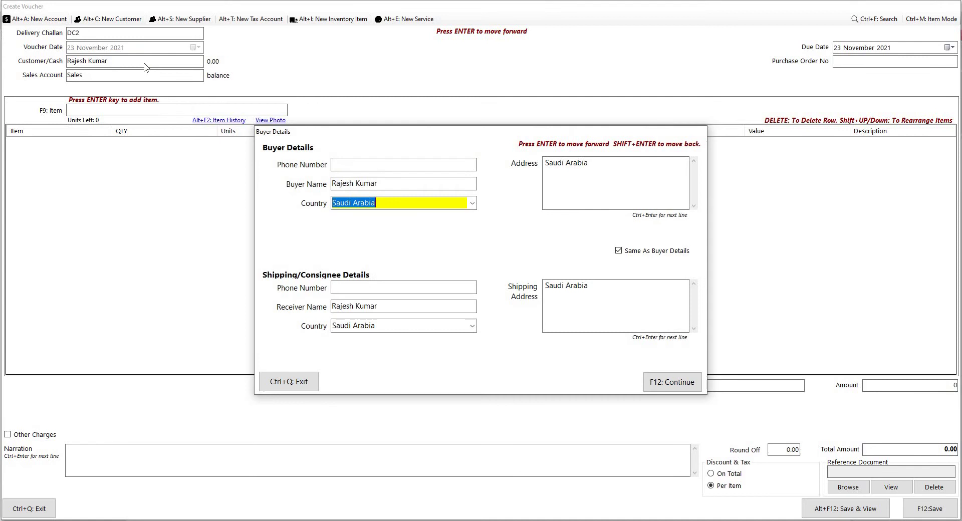
key(Return)
key(Return)
key(Return)
key(Return)
key(Return)
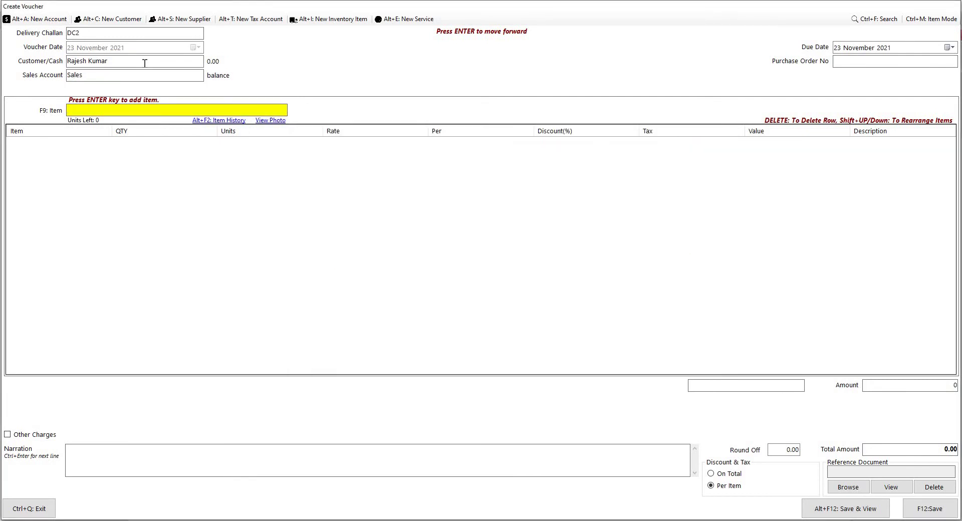
Step: Add 2 Pulses at 200.00, decline more items, save DC2, and close its preview
text(pu)
key(Return)
key(Return)
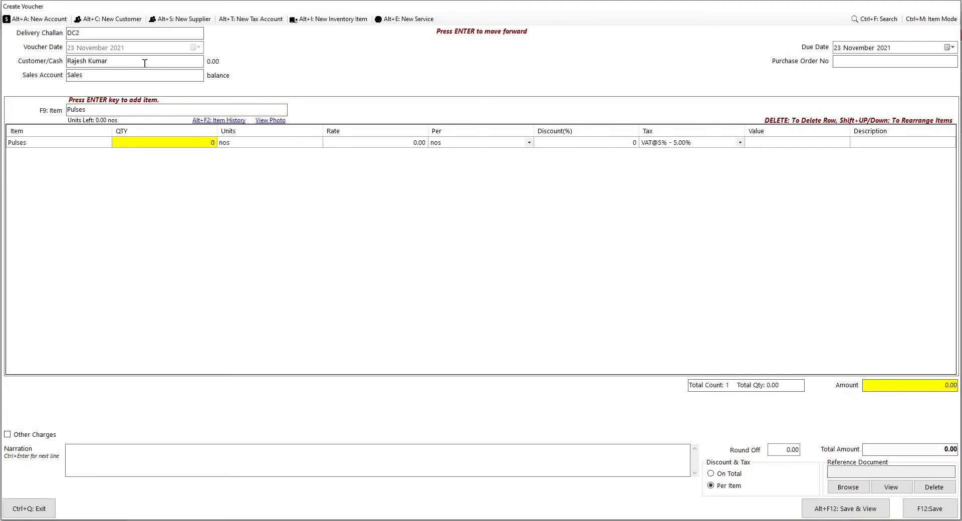
text(2)
key(Return)
key(Return)
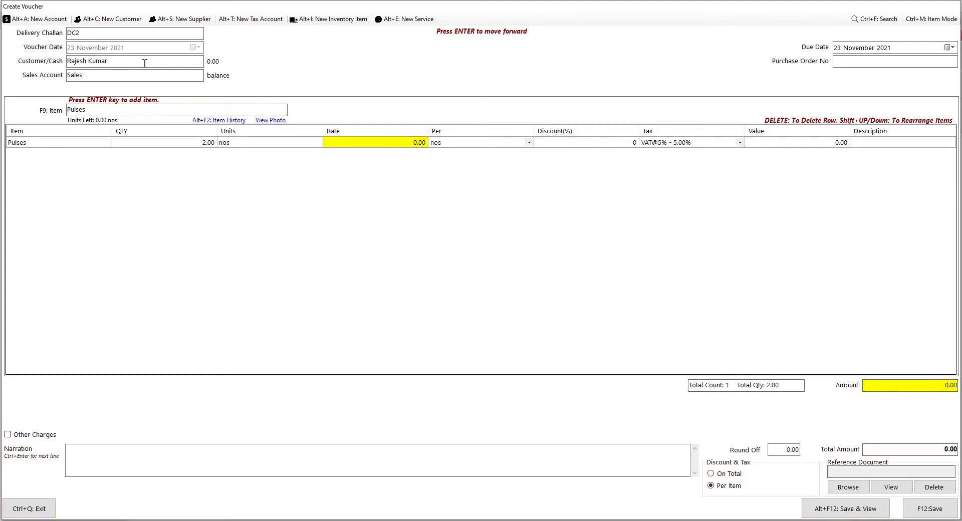
text(200)
key(Return)
key(Return)
key(Return)
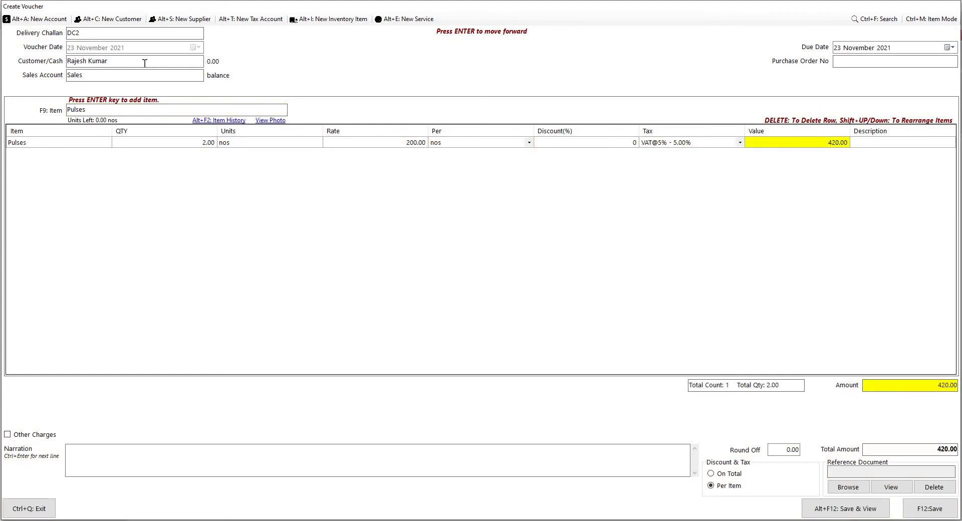
key(Return)
key(Return)
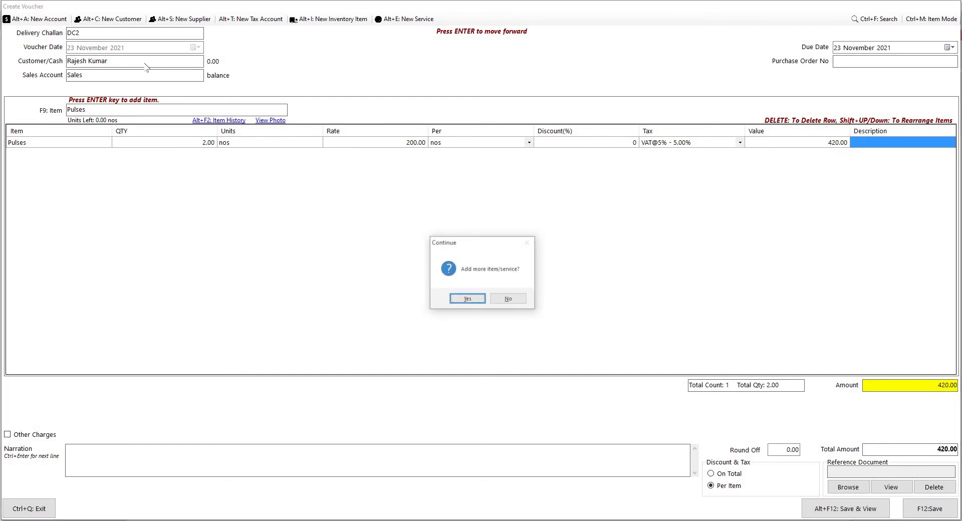
key(Tab)
key(Return)
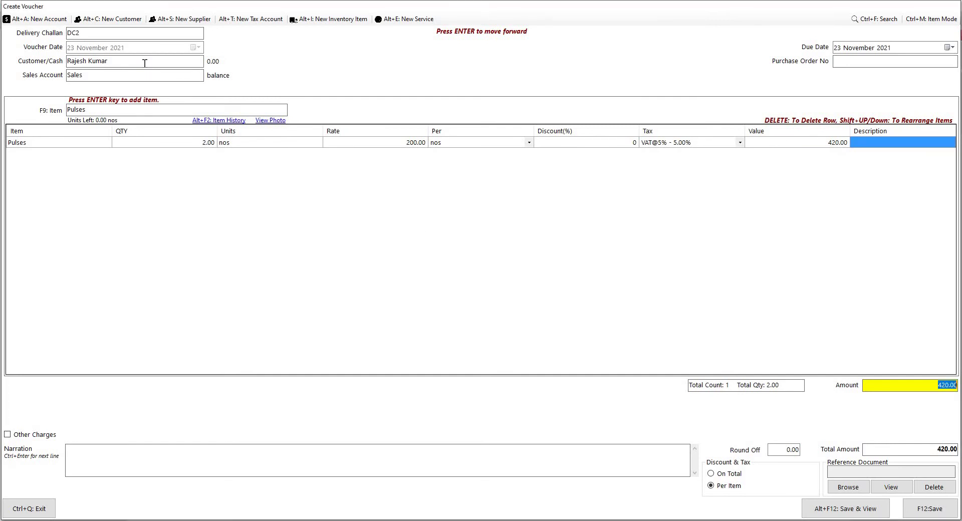
key(Return)
key(Return)
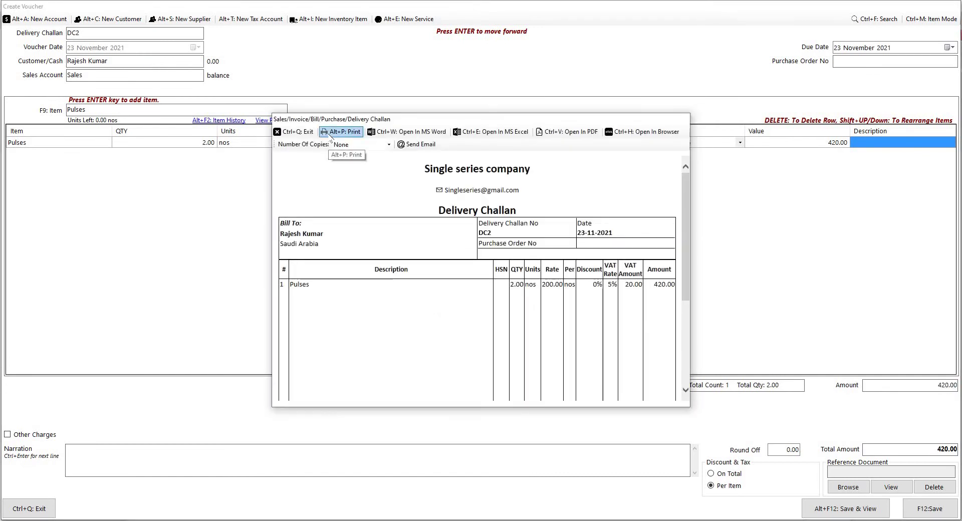
key(Escape)
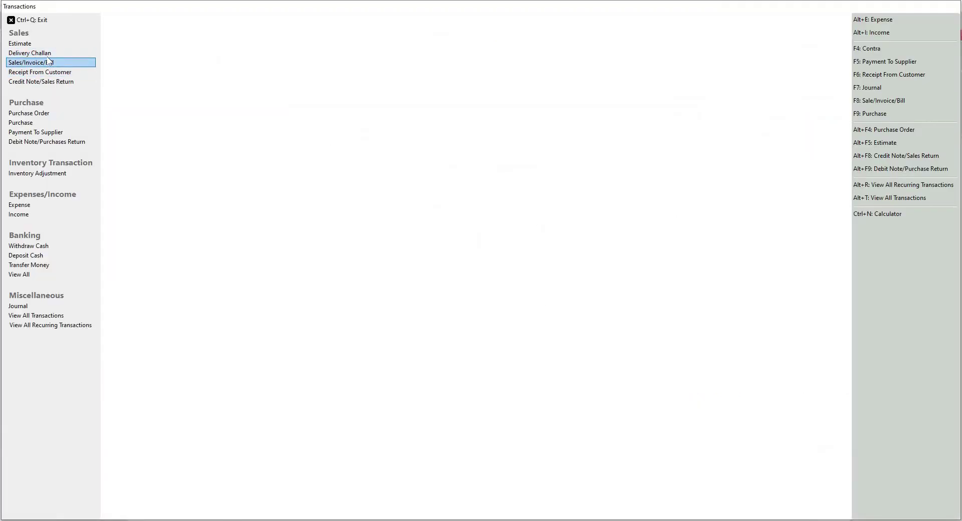
click(86, 53)
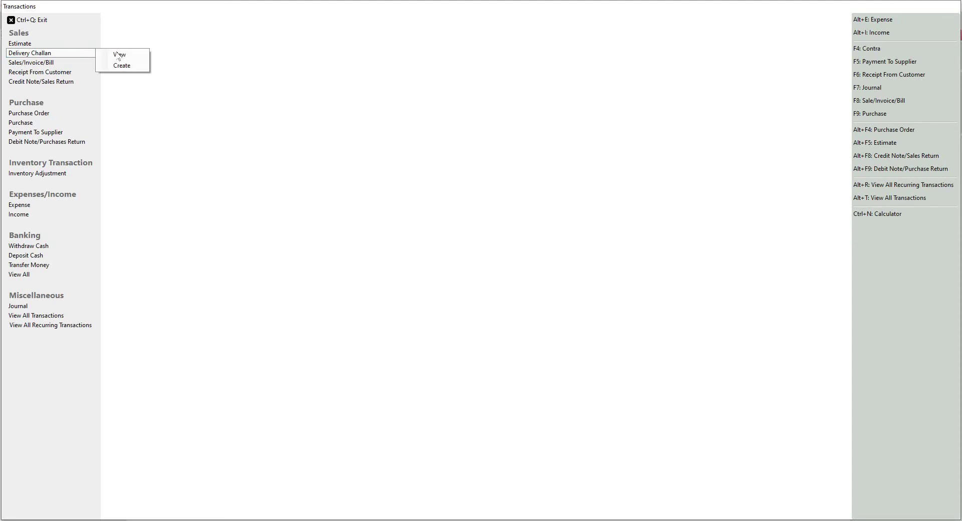
click(119, 66)
key(Return)
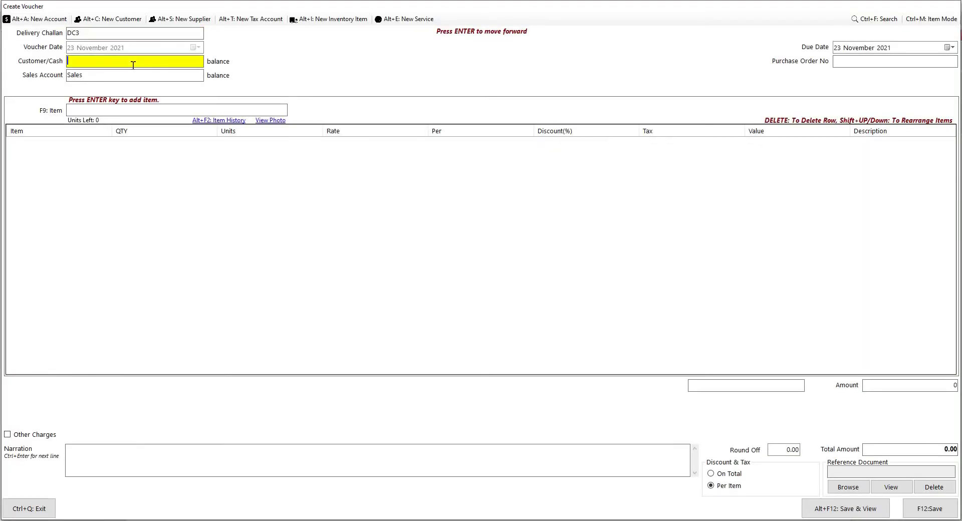
text(Raje)
click(134, 69)
key(Return)
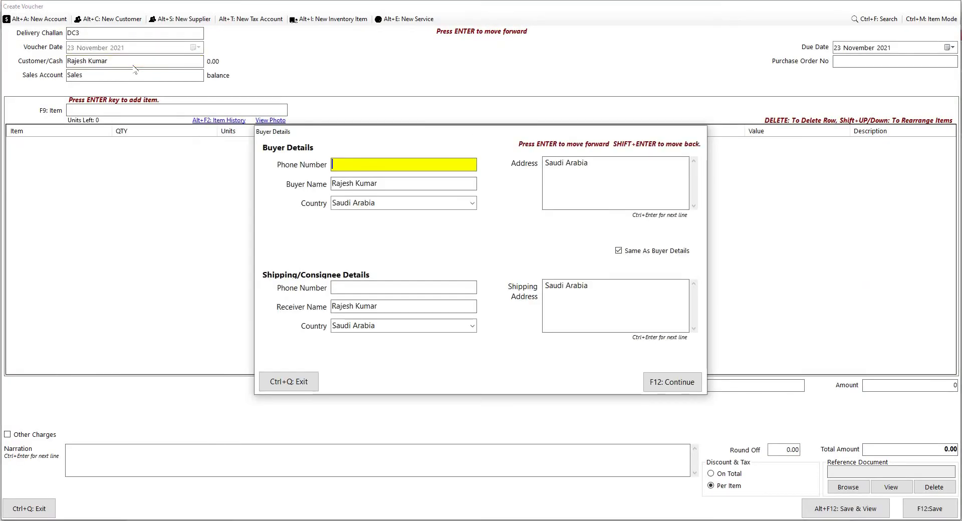
key(Return)
key(Return)
key(Return)
key(Return)
key(Return)
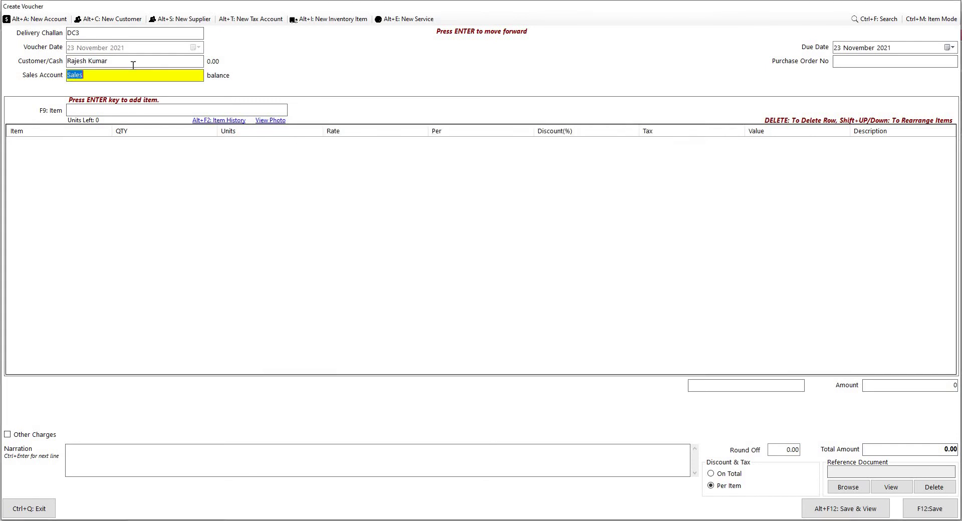
key(Return)
Step: Add 3 Oil at 500.00 each, save DC3 totalling 1575.00, and close its preview
text(Oi)
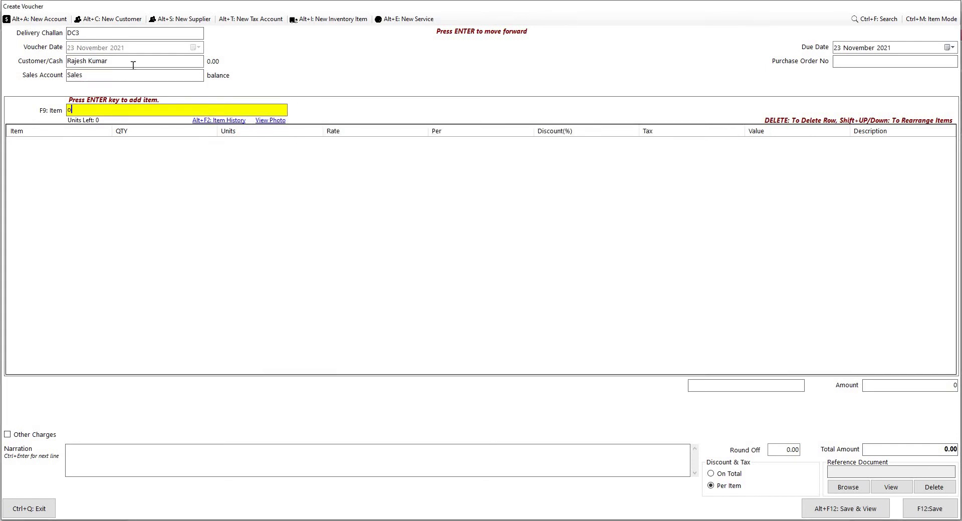
text(l)
key(Return)
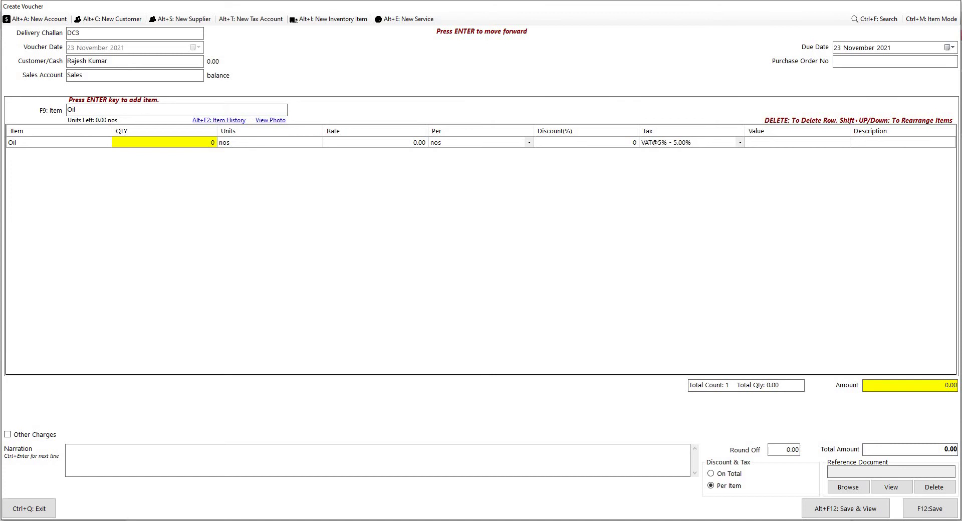
text(3)
key(Return)
key(Return)
key(Return)
key(shift+Tab)
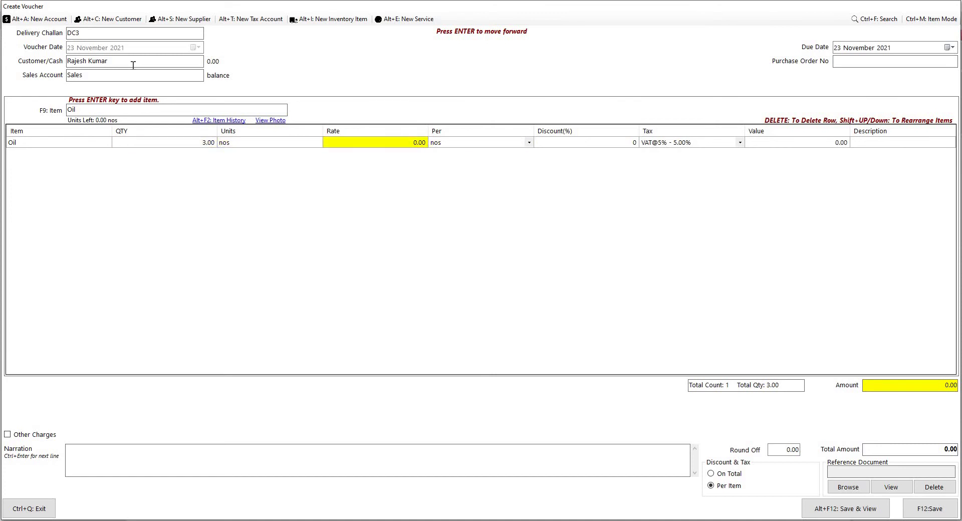
text(50)
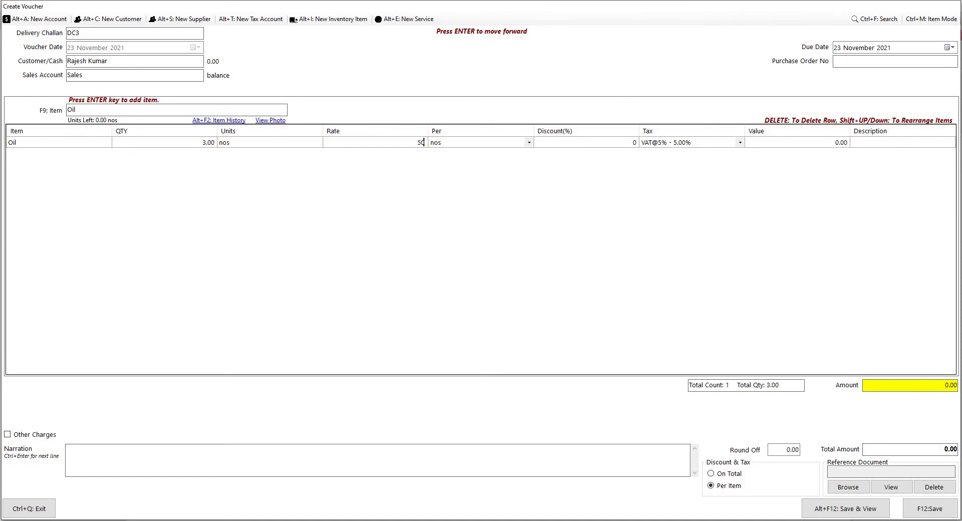
text(0.00)
key(Return)
key(Return)
key(Return)
key(Return)
key(Return)
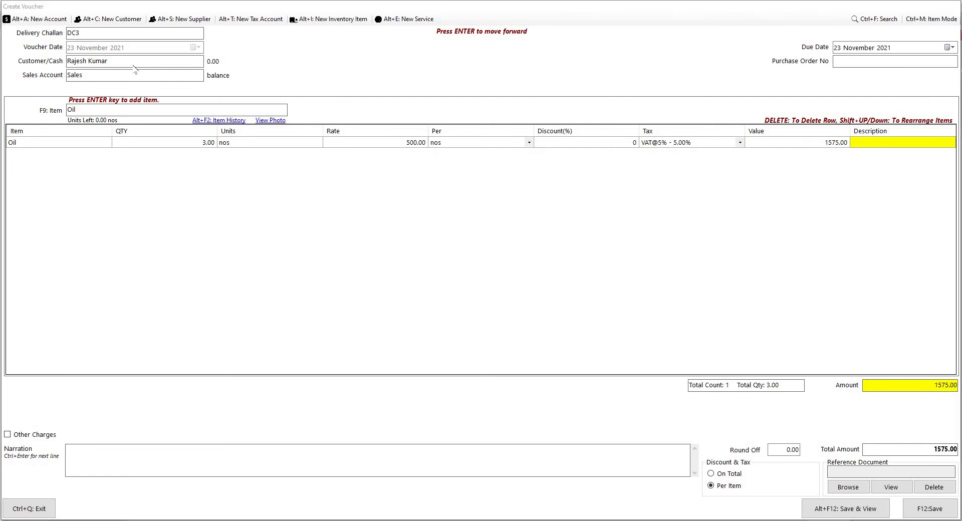
key(Return)
key(Tab)
key(Return)
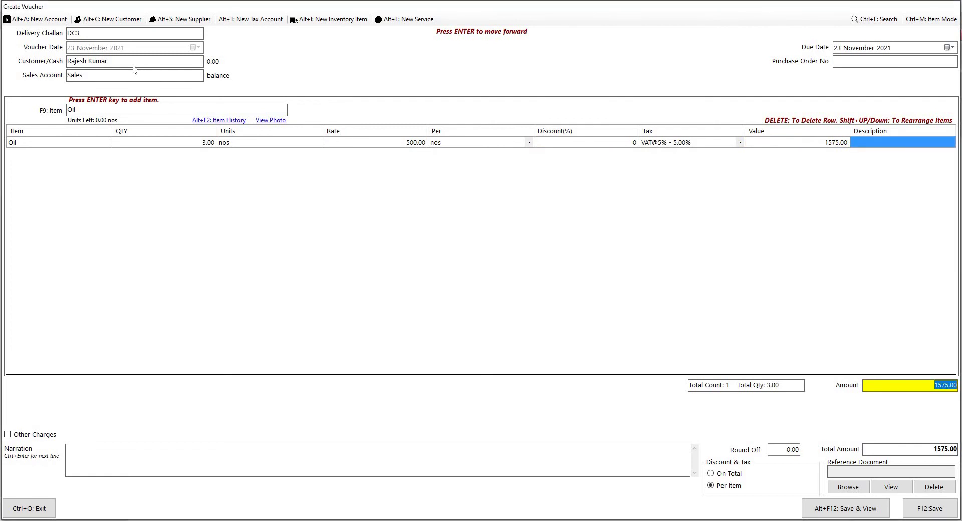
key(Return)
key(Return)
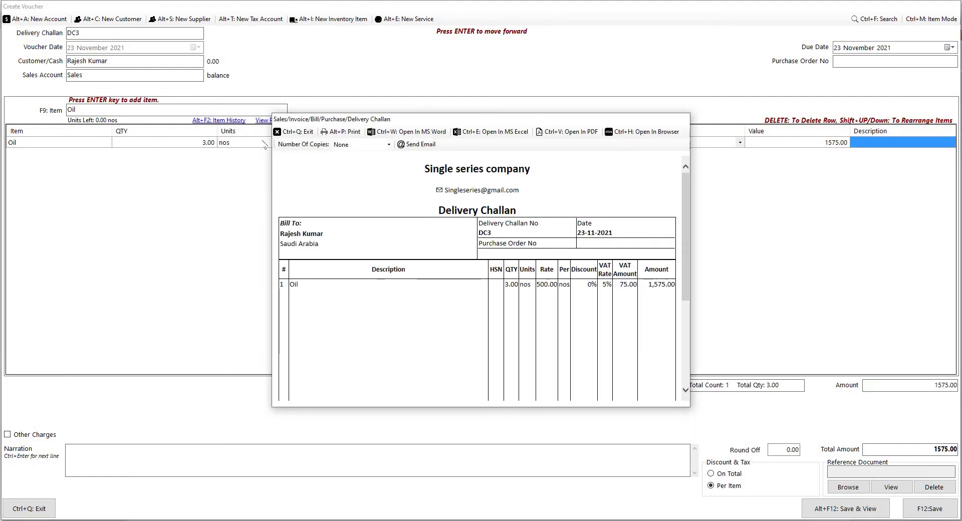
key(ctrl+q)
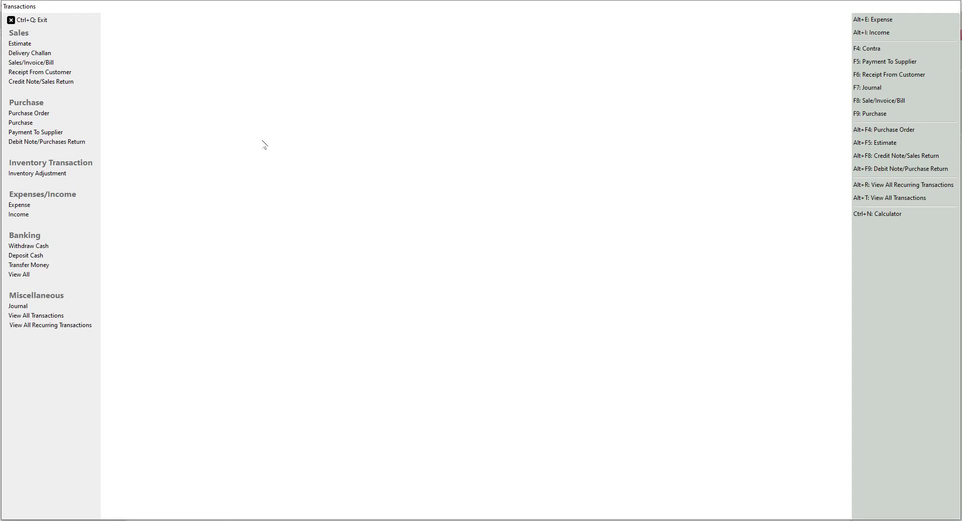
Step: List the delivery challans, select DC1, DC2 and DC3, and open their actions menu
click(75, 59)
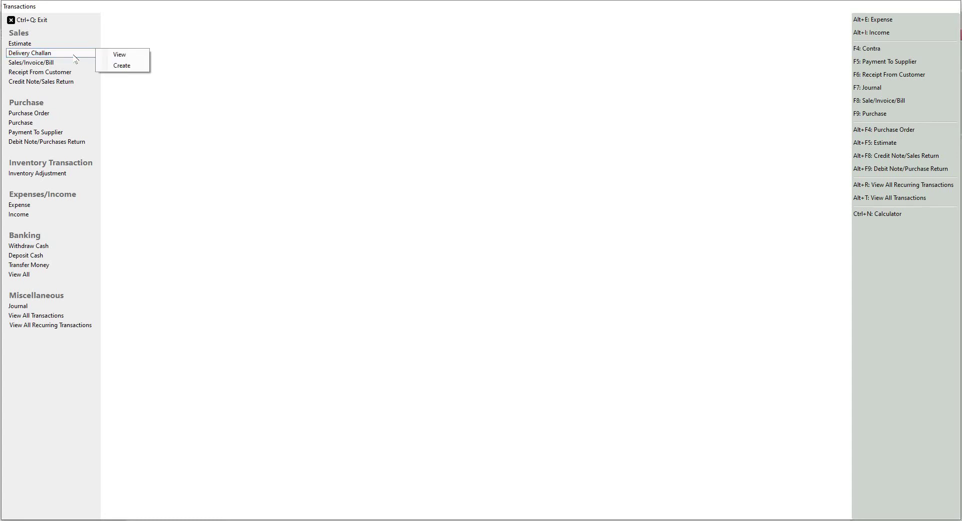
click(125, 55)
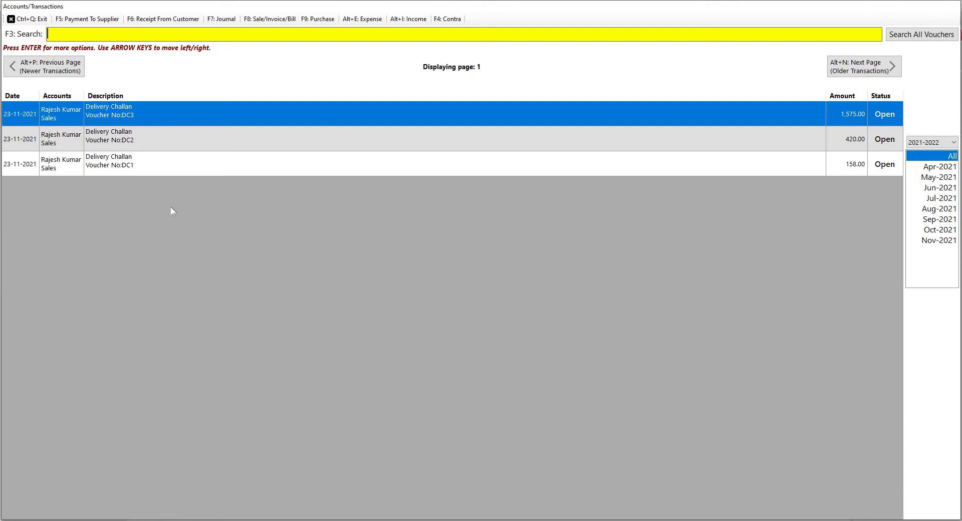
key(Down)
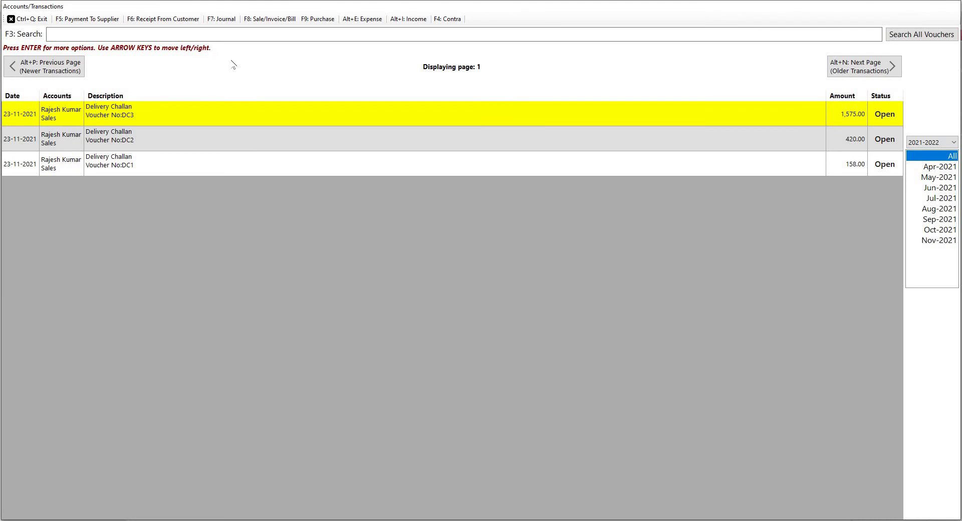
key(shift+Down)
key(shift+Down)
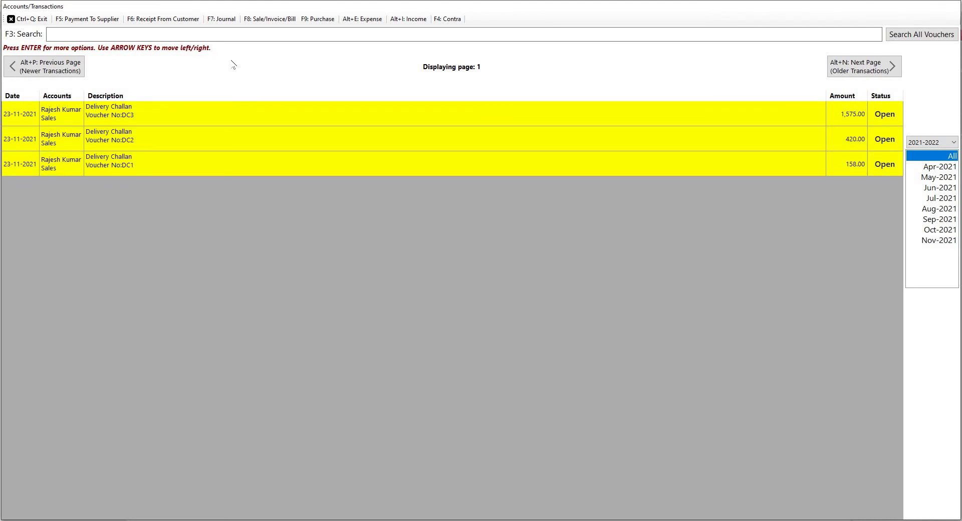
key(Return)
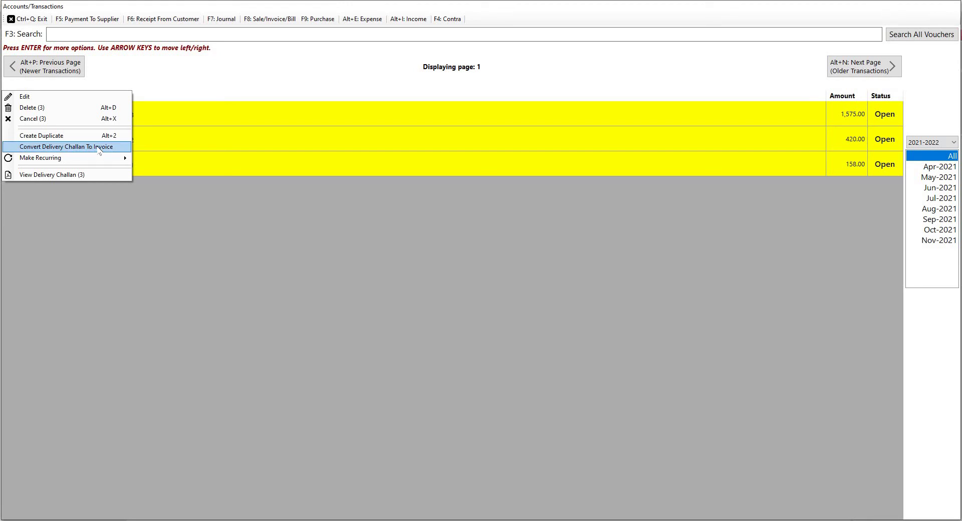
Step: Choose Convert Delivery Challan To Invoice for the three selected challans
click(98, 148)
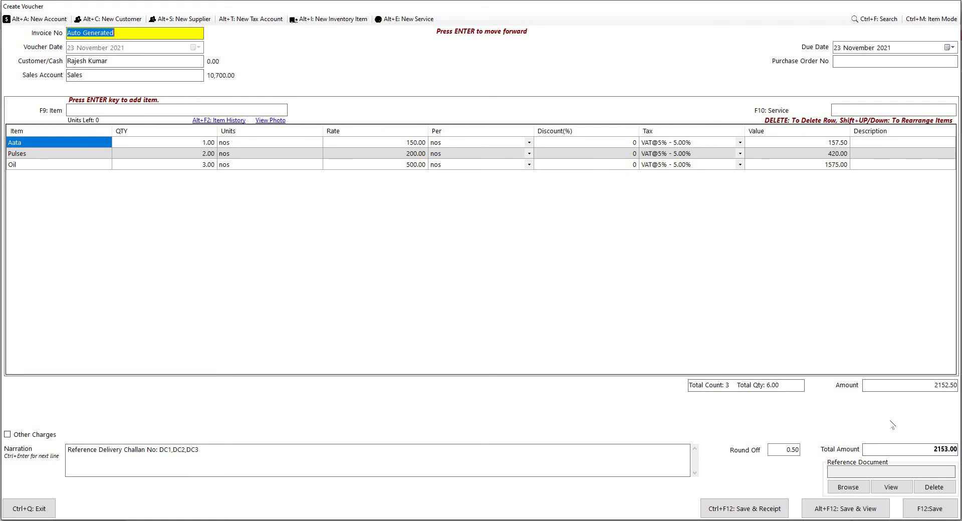
Step: Save invoice Sale10 totalling 2,153.00, review its preview, and exit to the dashboard
click(851, 509)
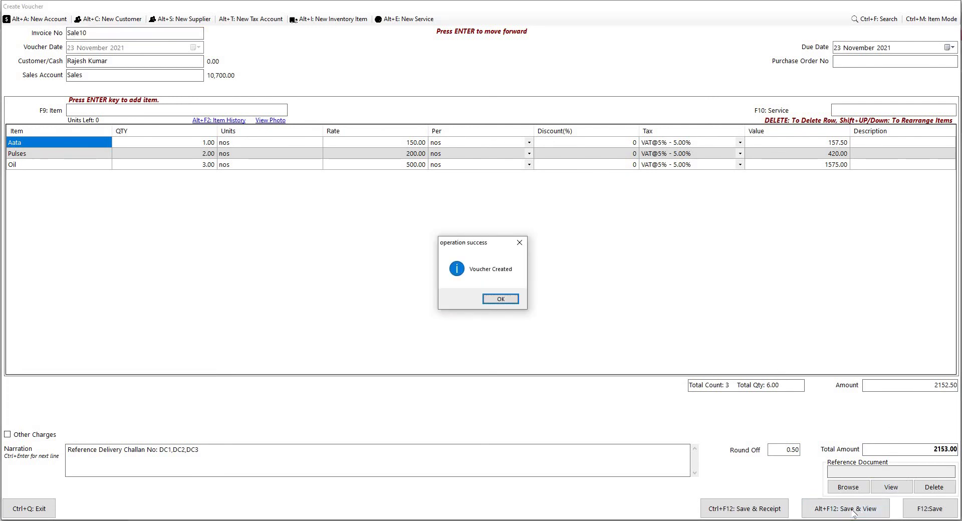
key(Return)
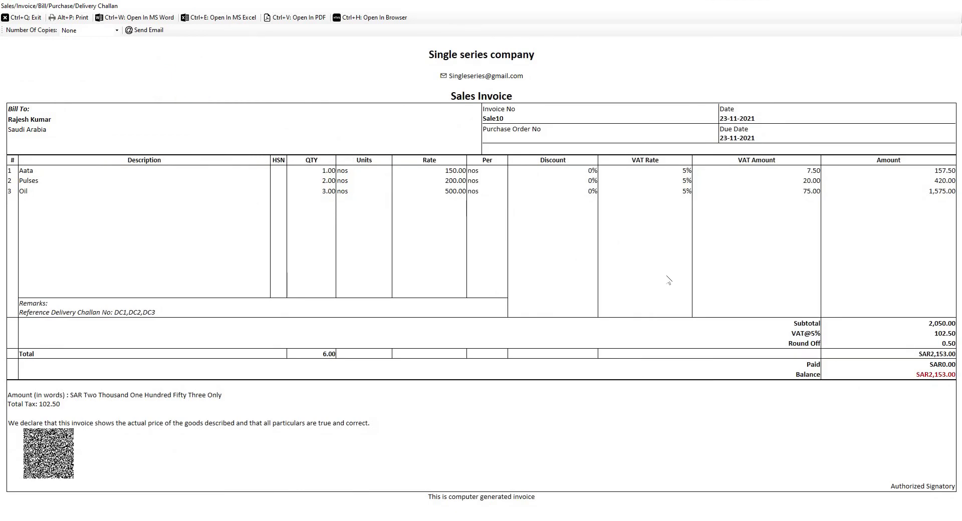
key(ctrl+q)
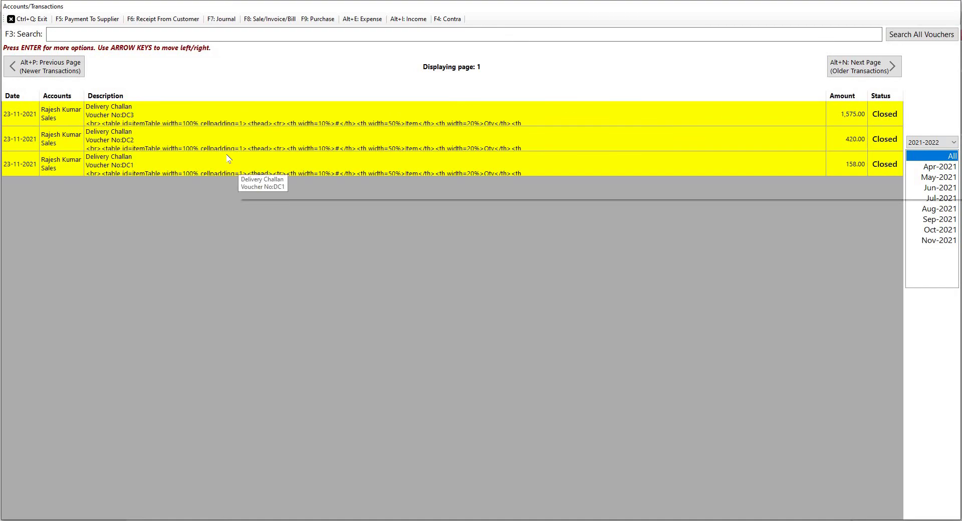
key(ctrl+q)
key(ctrl+q)
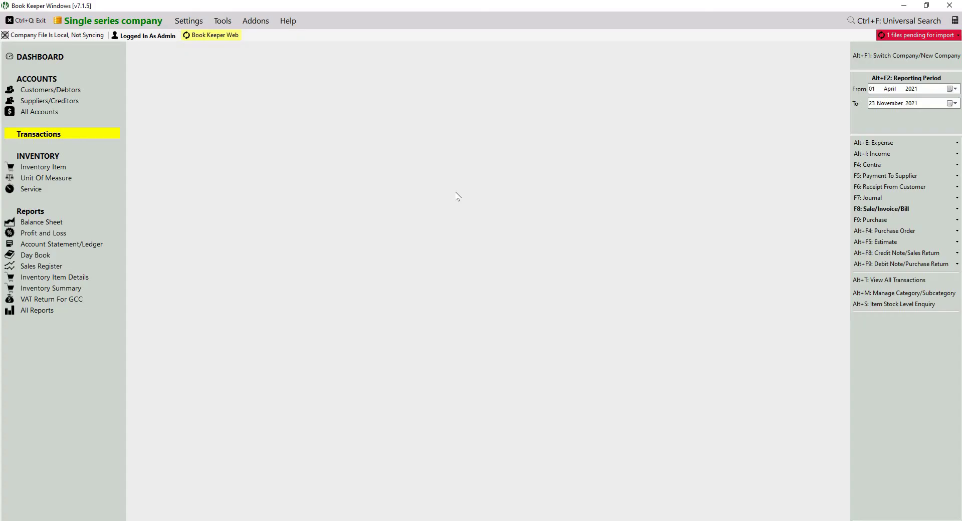
Step: Switch to the Notepad note and highlight the support phone number and email address in turn
key(alt+Tab)
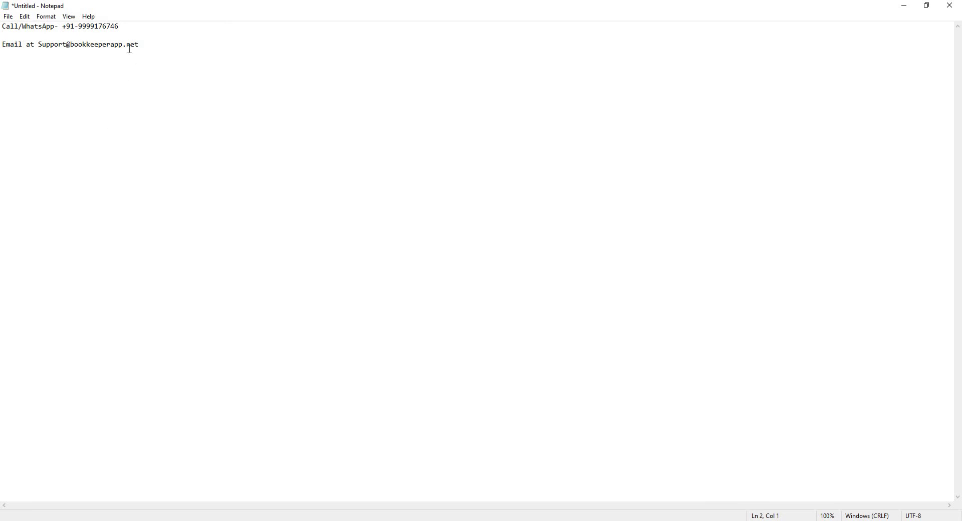
drag(129, 28, 81, 23)
click(170, 46)
drag(150, 45, 40, 44)
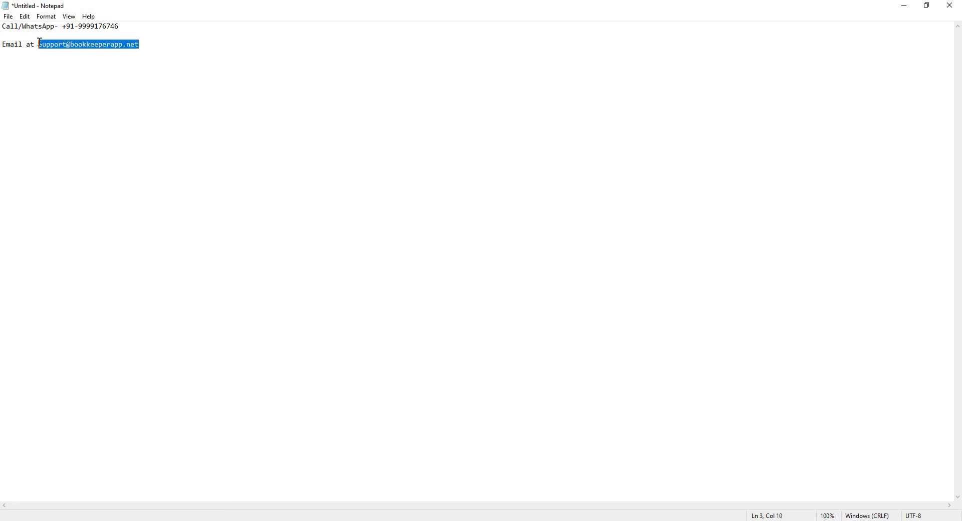
click(361, 196)
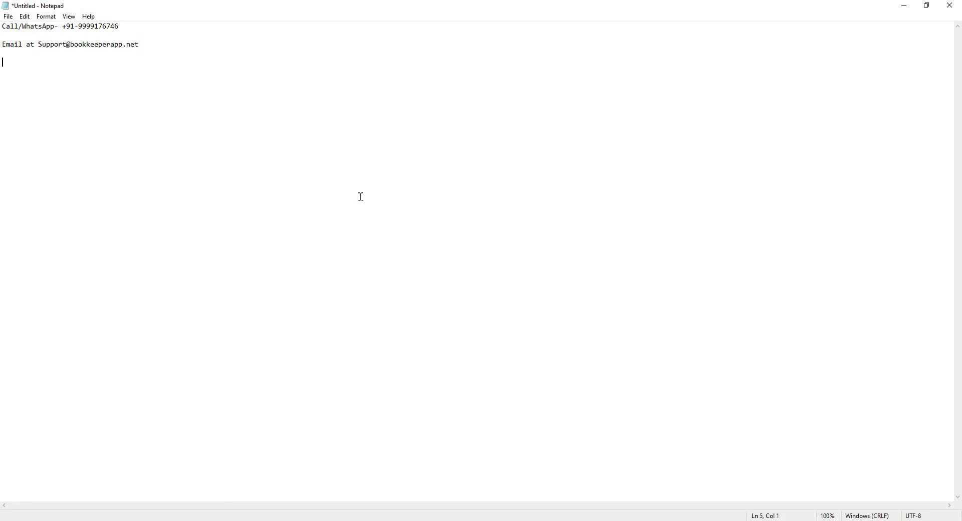